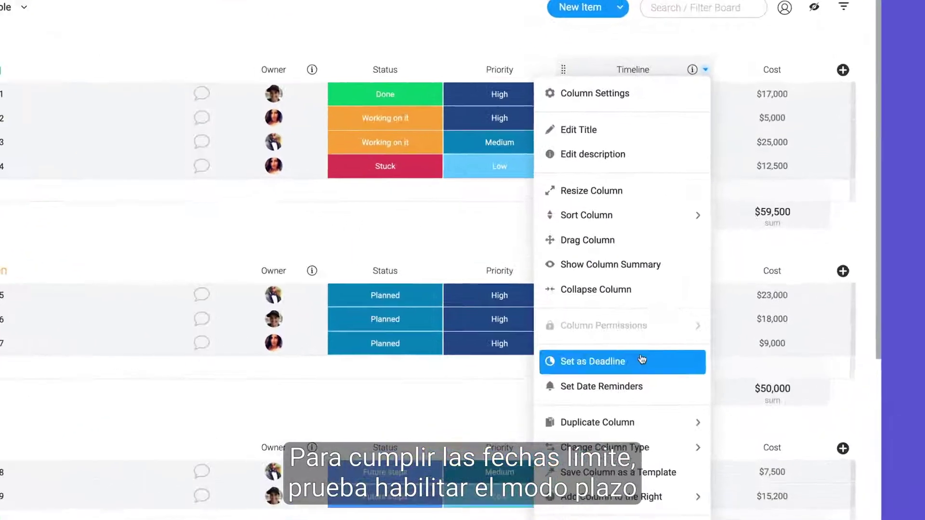
Set the Timeline column as a deadline linked to Status, so Activities 1 and 2 show done on time.
click(673, 356)
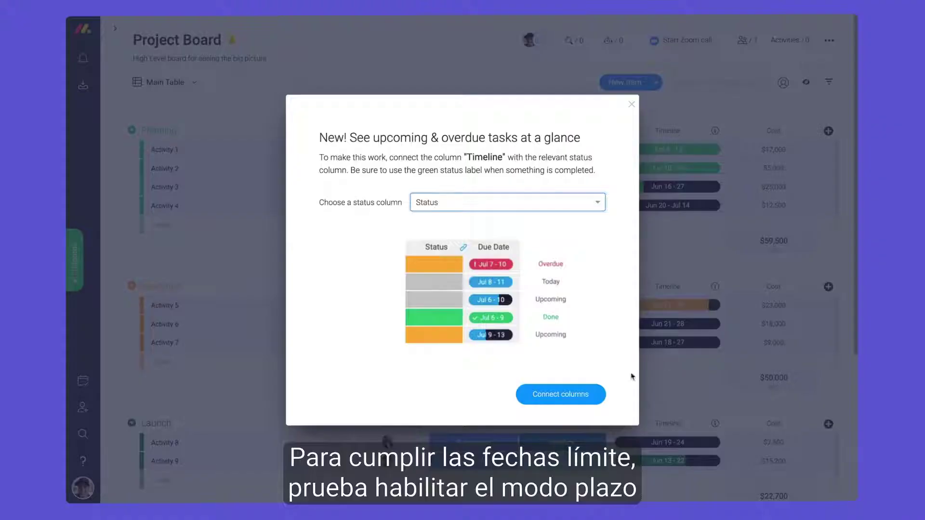
click(580, 398)
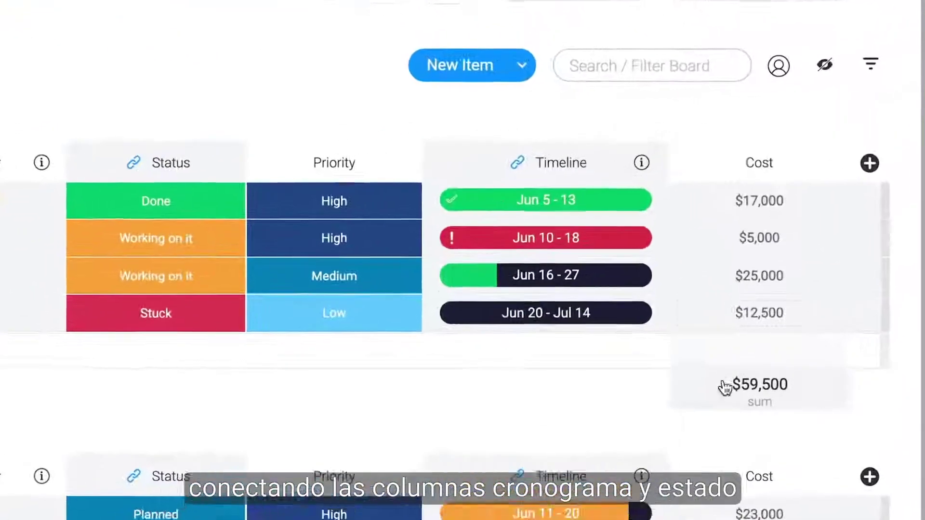
mouse_move(455, 200)
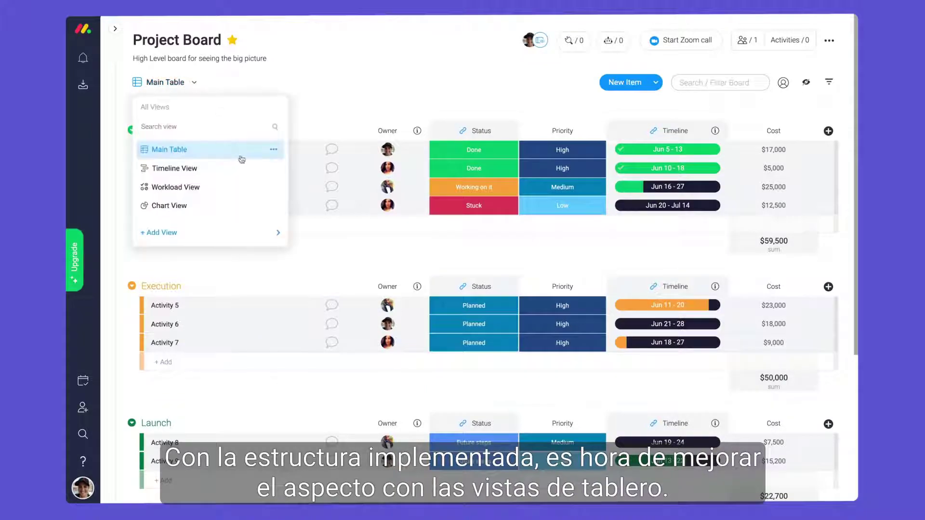
Switch the Project Board to its Timeline View.
click(363, 407)
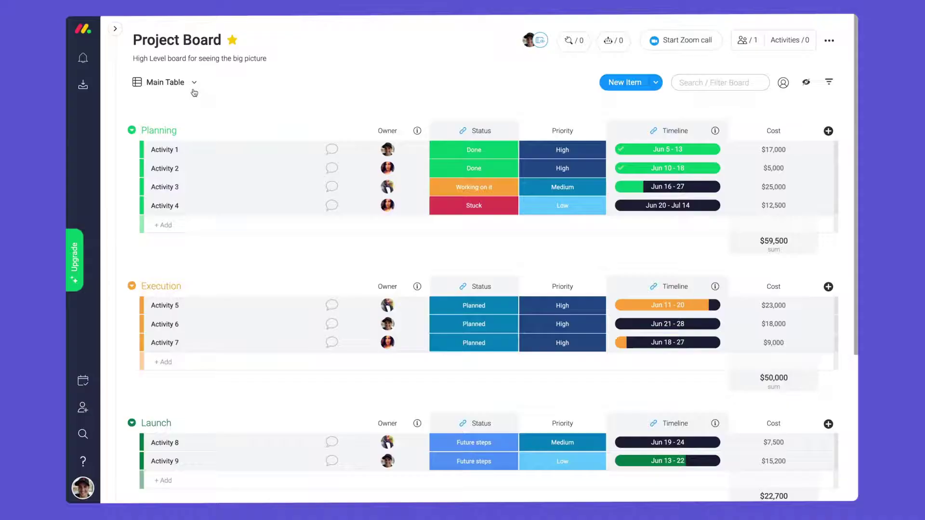
click(191, 85)
click(210, 172)
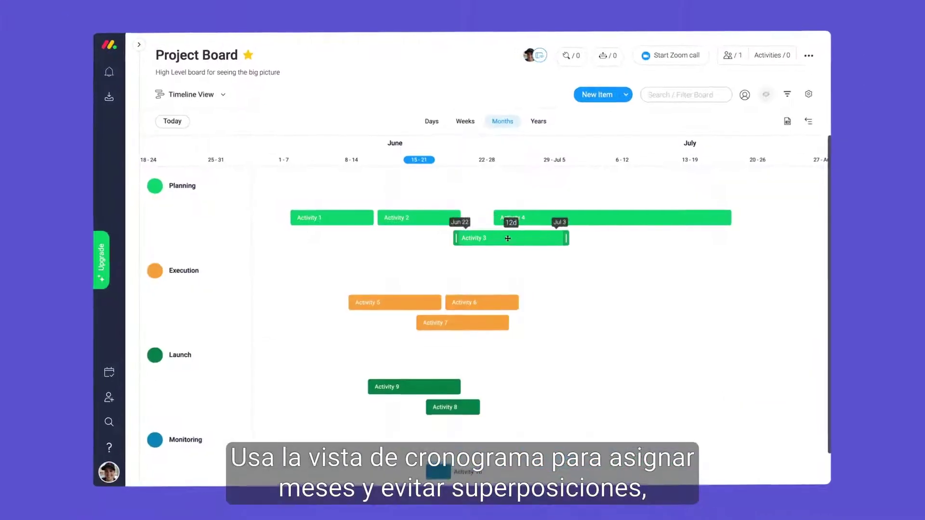
Move Activity 4 later to Jul 5–29 after Activity 3, checking the owner's overloaded weeks.
drag(516, 236, 652, 235)
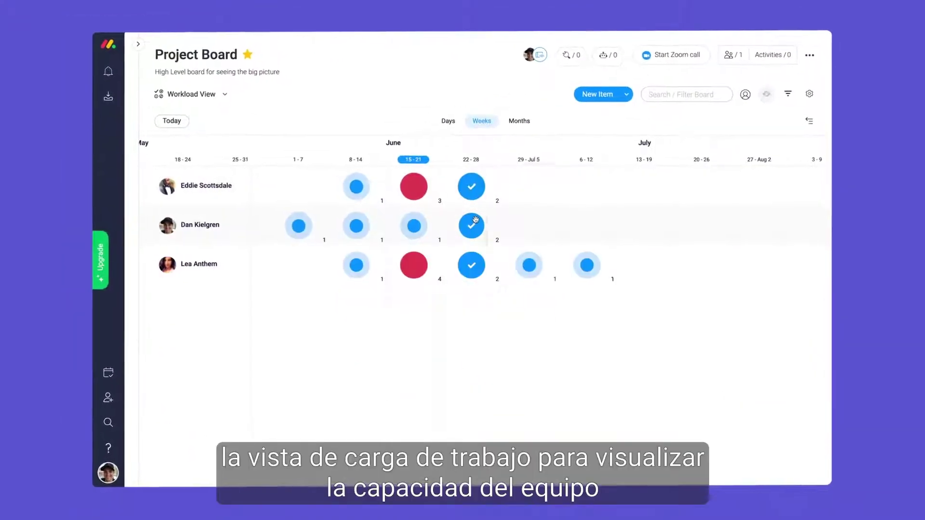
click(454, 204)
click(413, 187)
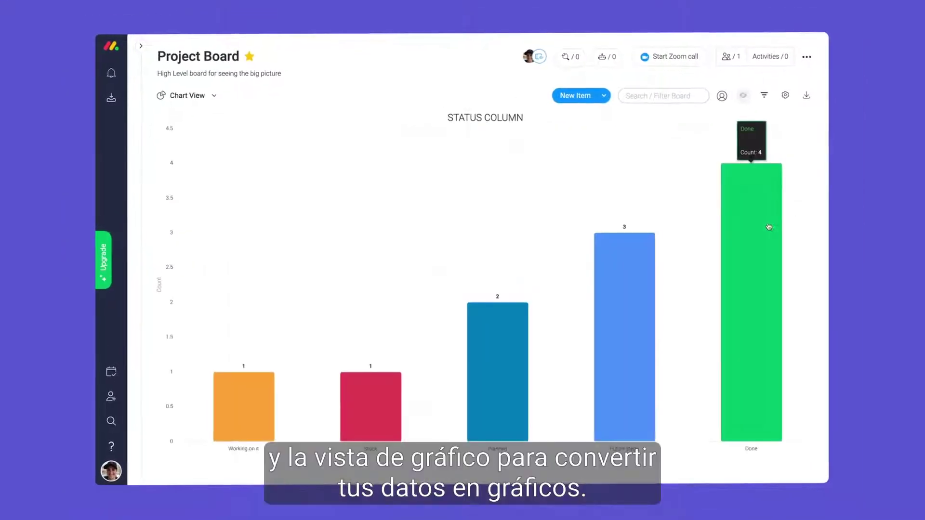
mouse_move(511, 341)
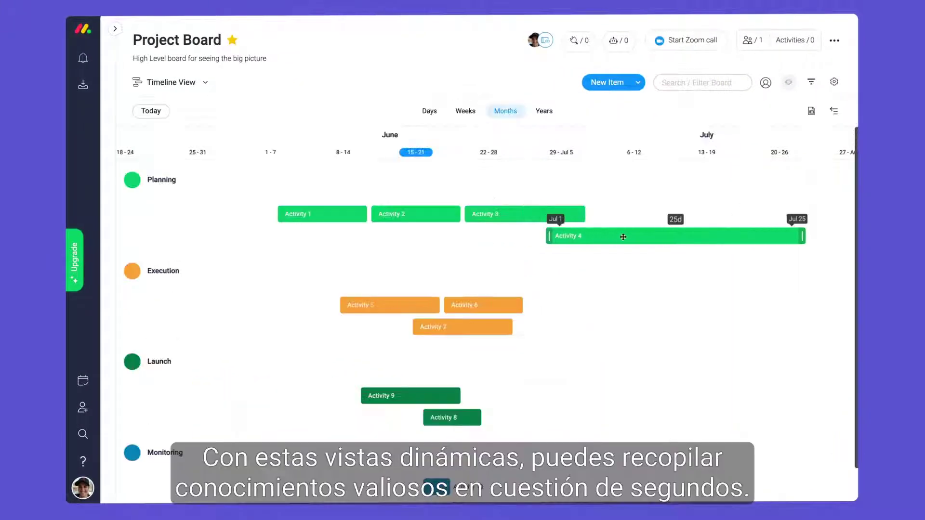
drag(655, 236, 655, 235)
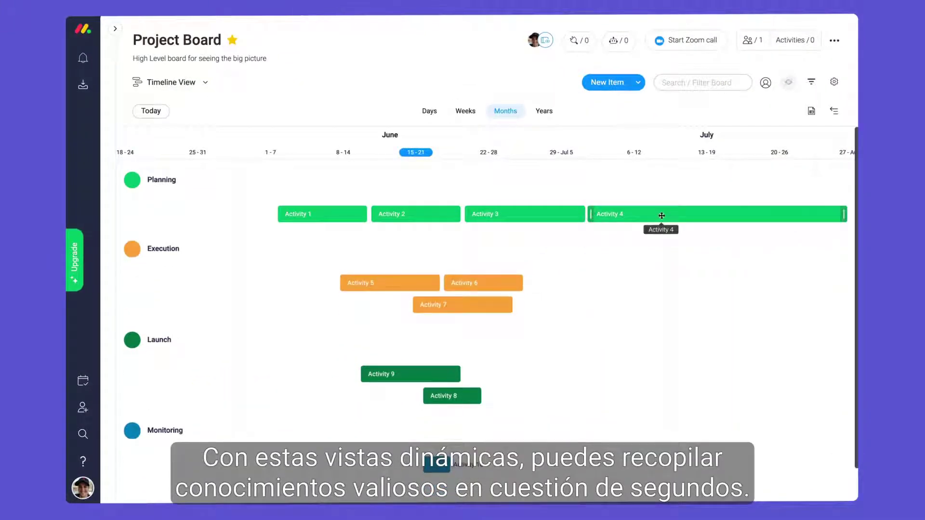
click(661, 218)
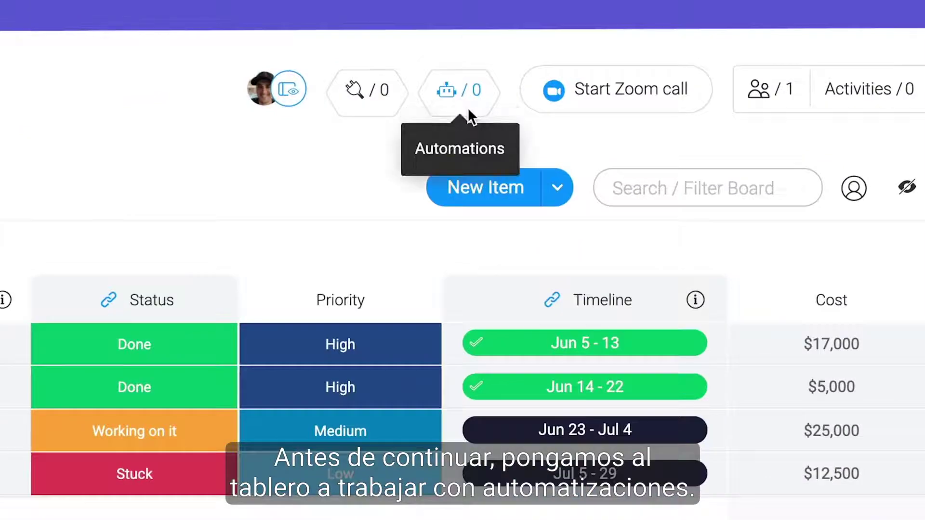
Pick the Due Dates date-and-status recipe, with Timeline at 9:00 as the trigger date.
click(468, 111)
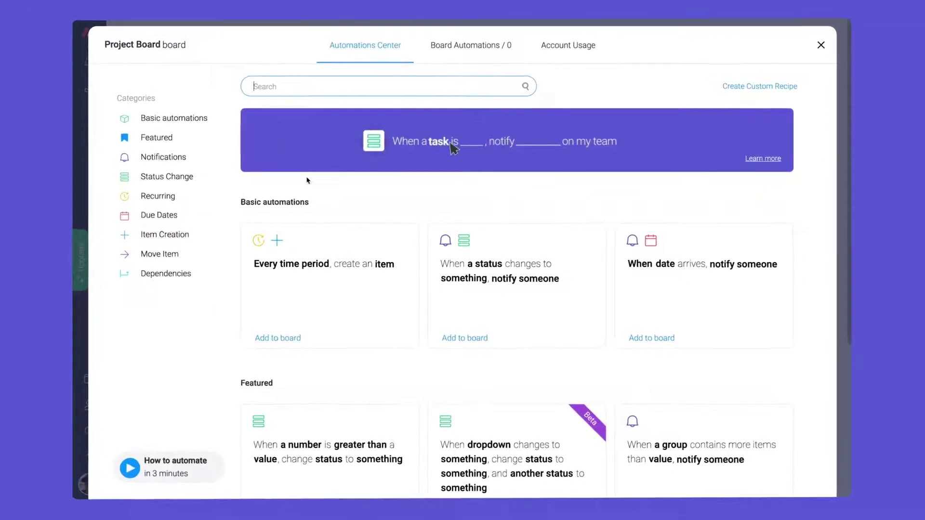
click(187, 221)
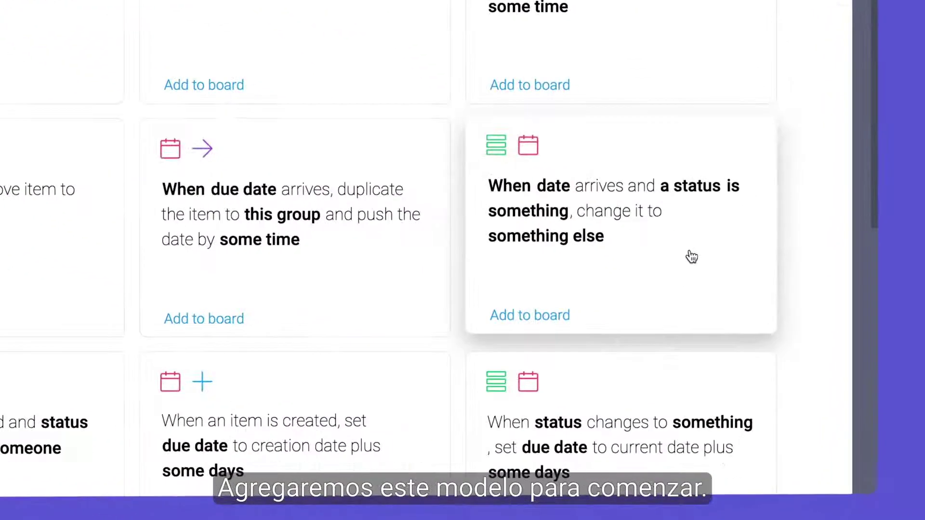
click(692, 257)
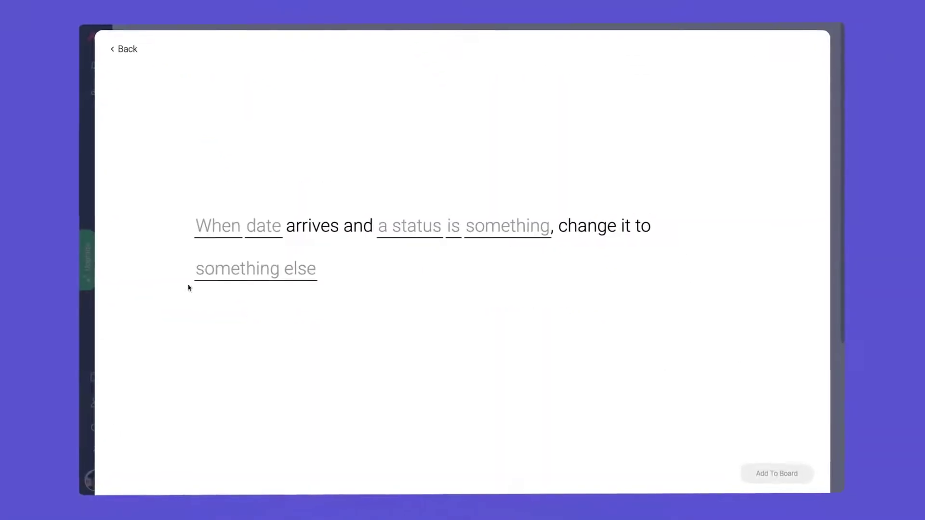
click(263, 226)
click(320, 276)
click(263, 226)
click(289, 271)
Require Status to be not Done and set it to Stuck in the automation.
click(460, 238)
click(438, 270)
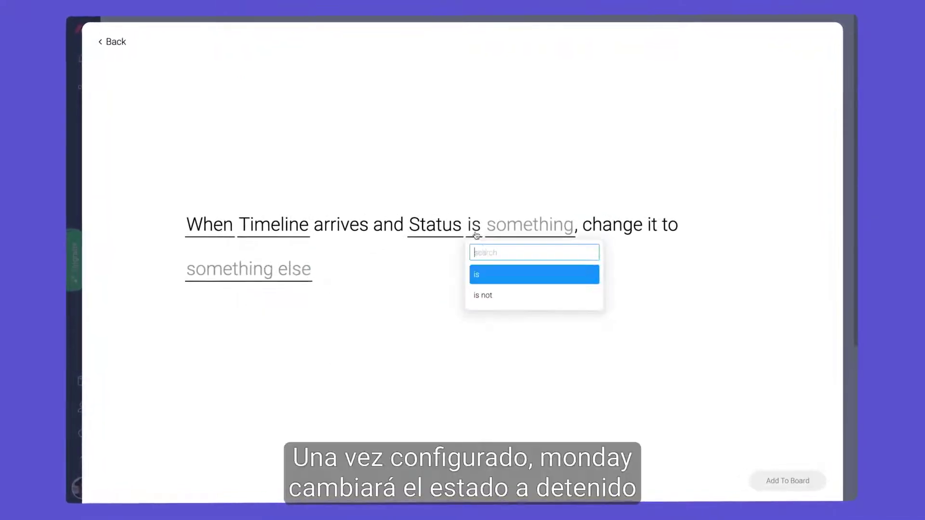
click(271, 281)
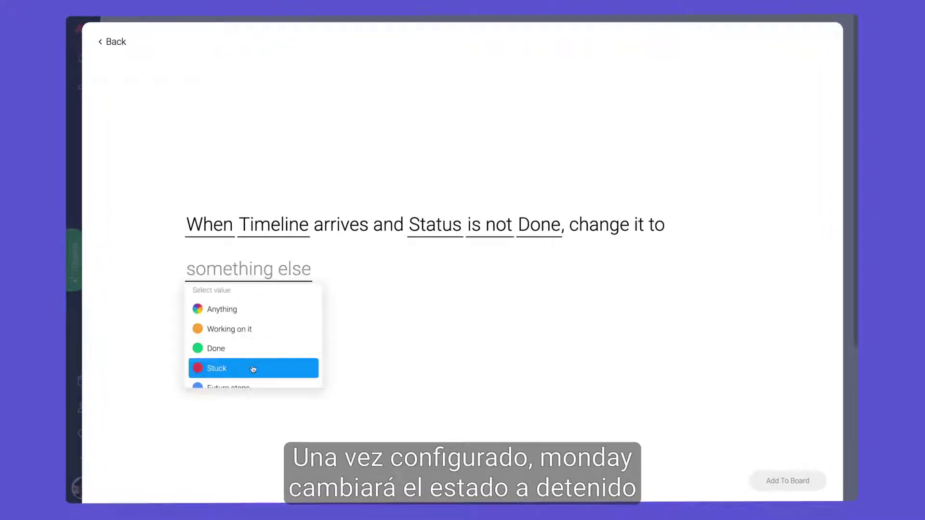
click(251, 368)
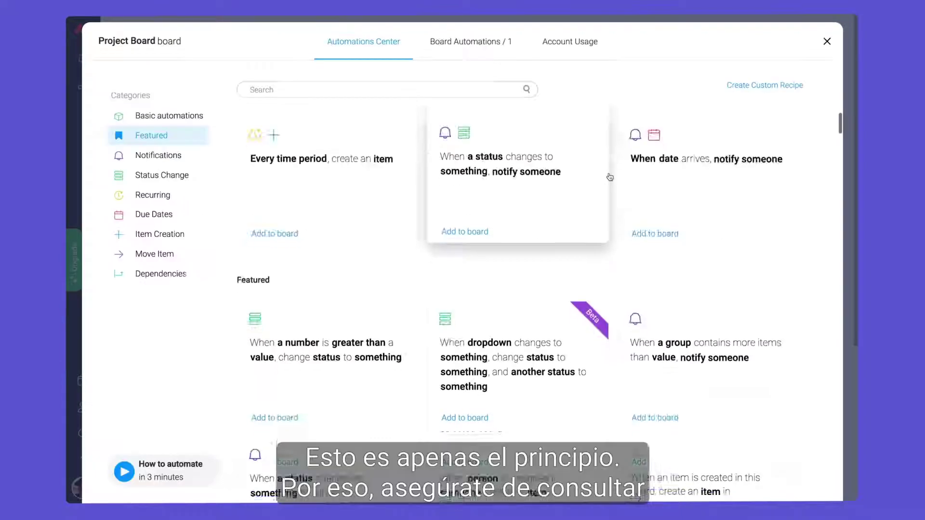
scroll(610, 177, down, 7)
scroll(609, 177, down, 12)
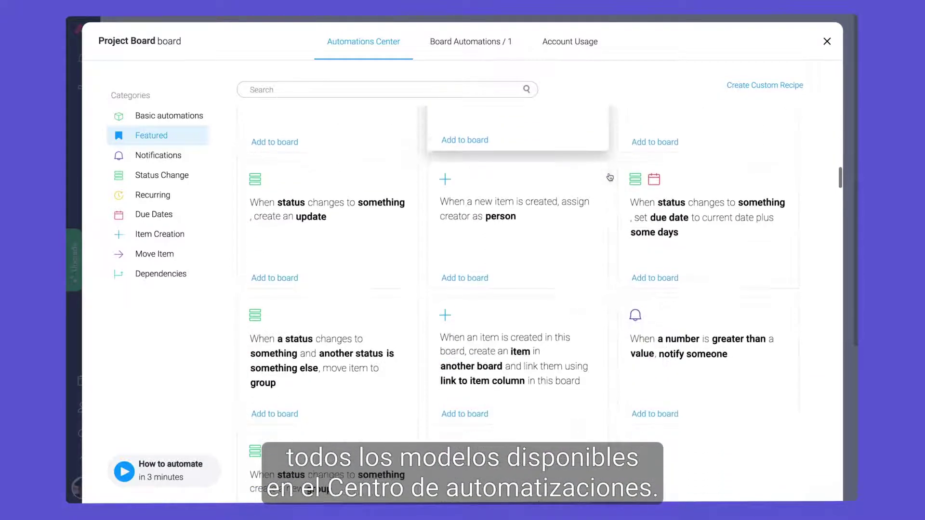
scroll(610, 178, down, 12)
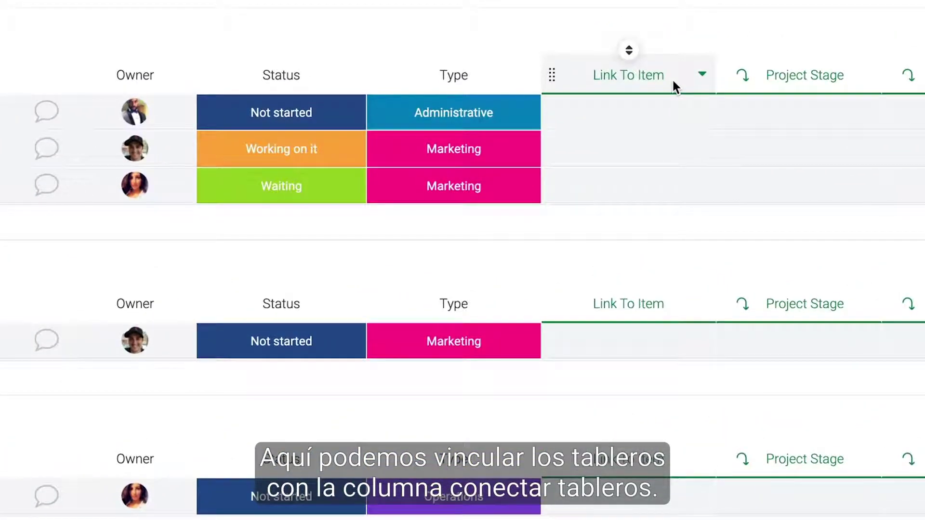
Connect the link column to the Project Board and link the first task to Activity 1.
click(684, 107)
click(530, 396)
text(proj)
click(390, 282)
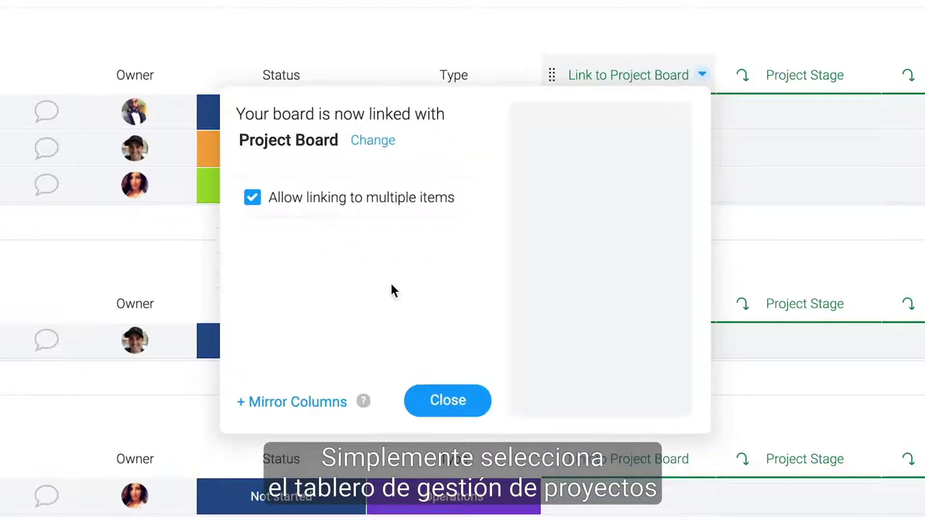
click(276, 206)
click(480, 399)
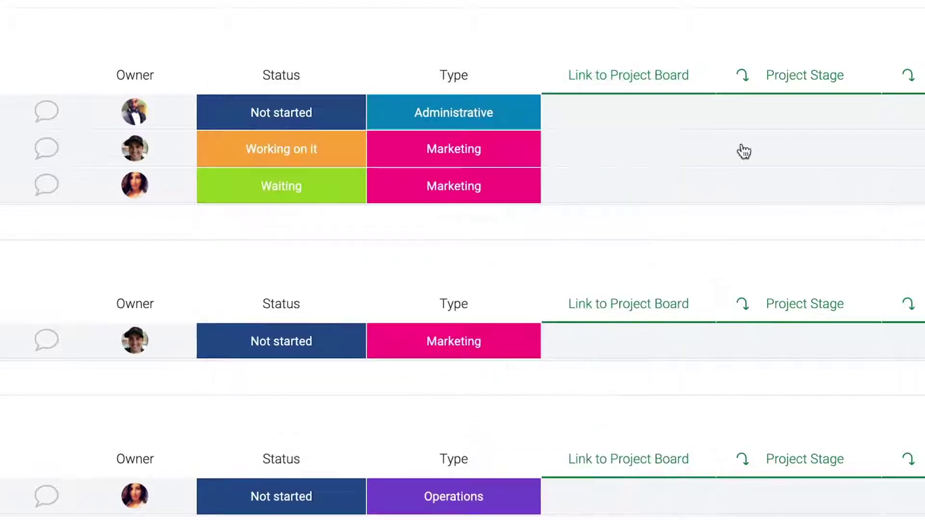
click(650, 117)
click(583, 268)
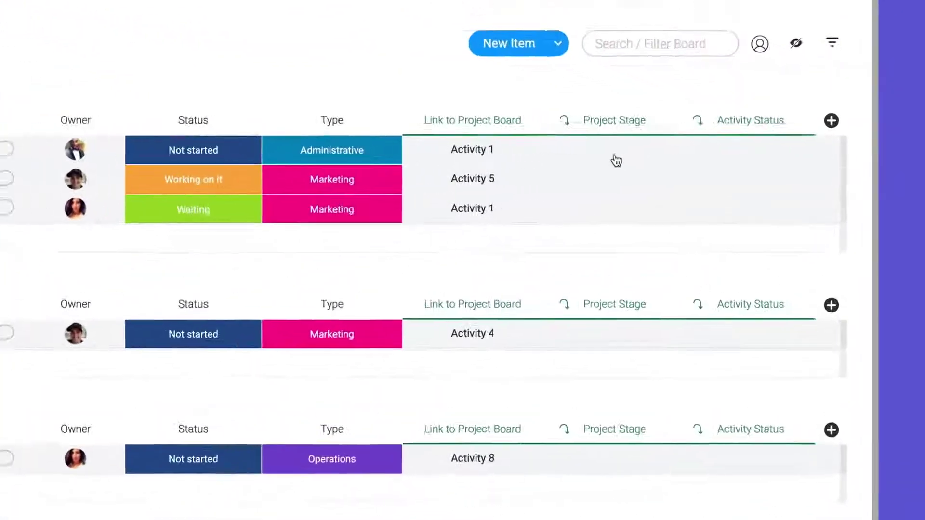
Mirror the linked activity's group as Project Stage and its Status as Activity Status.
click(693, 155)
click(605, 257)
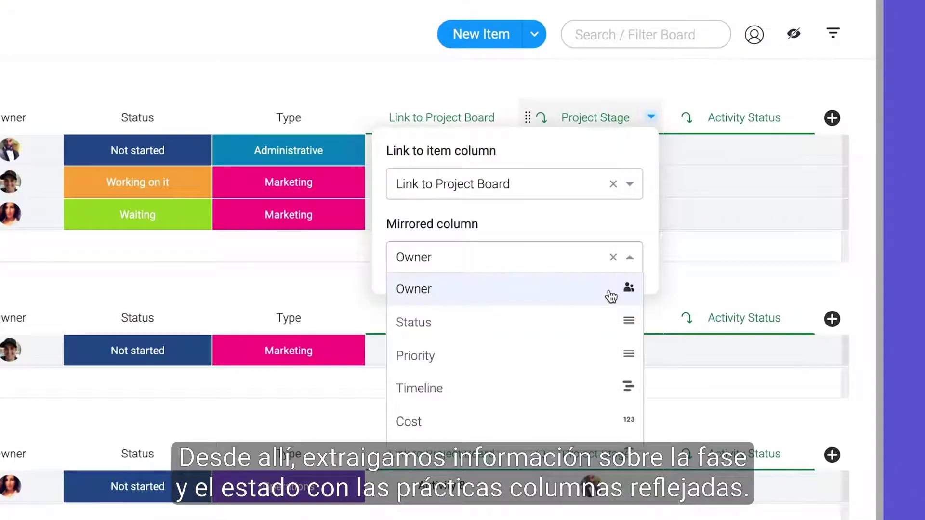
scroll(610, 296, down, 2)
click(506, 368)
click(749, 152)
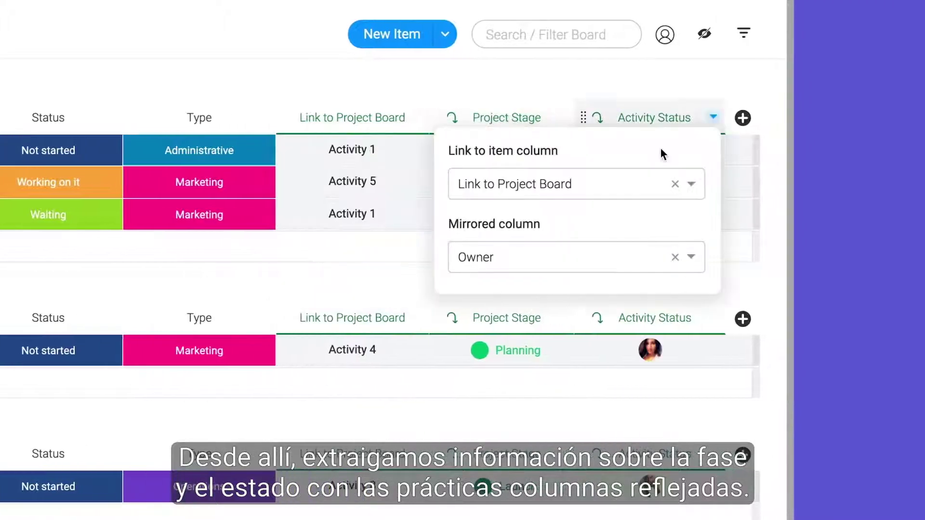
click(691, 257)
click(613, 322)
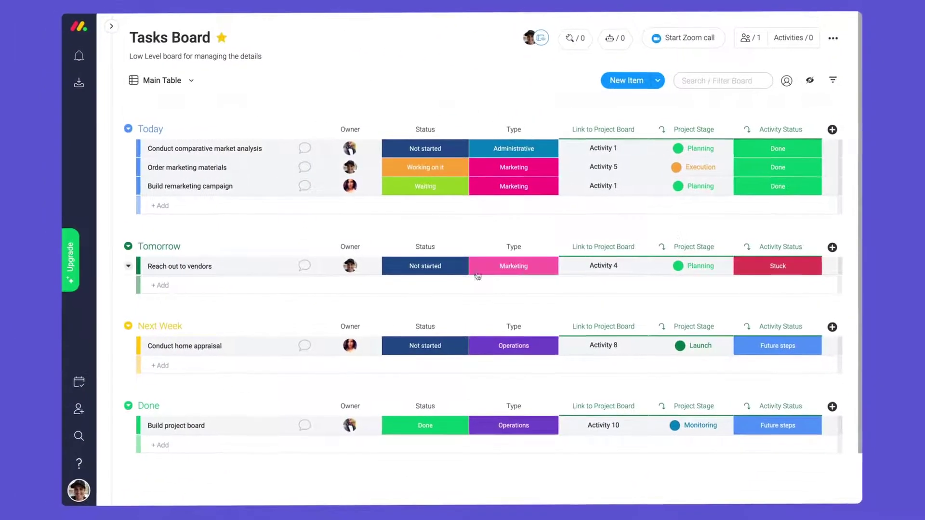
Mark Reach out to vendors and linked Activity 4 as Done, and open Activity 4's card.
click(445, 269)
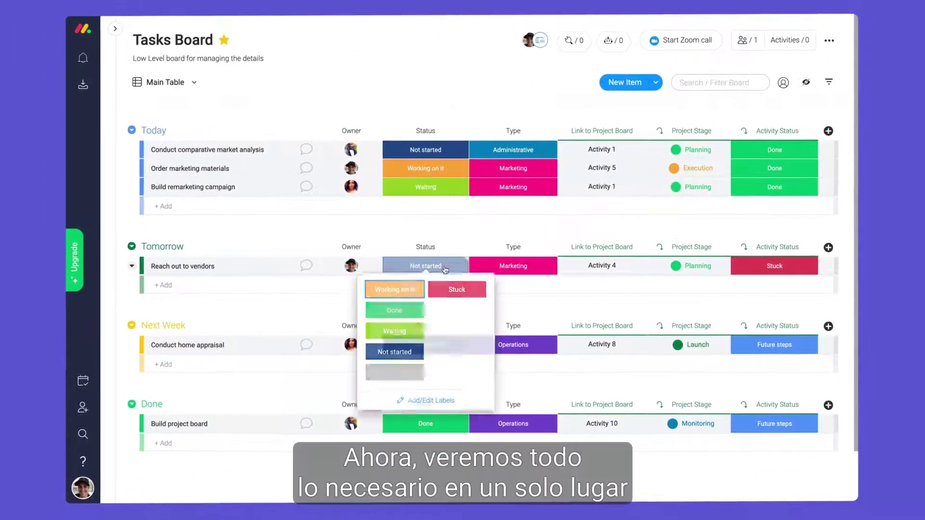
click(410, 311)
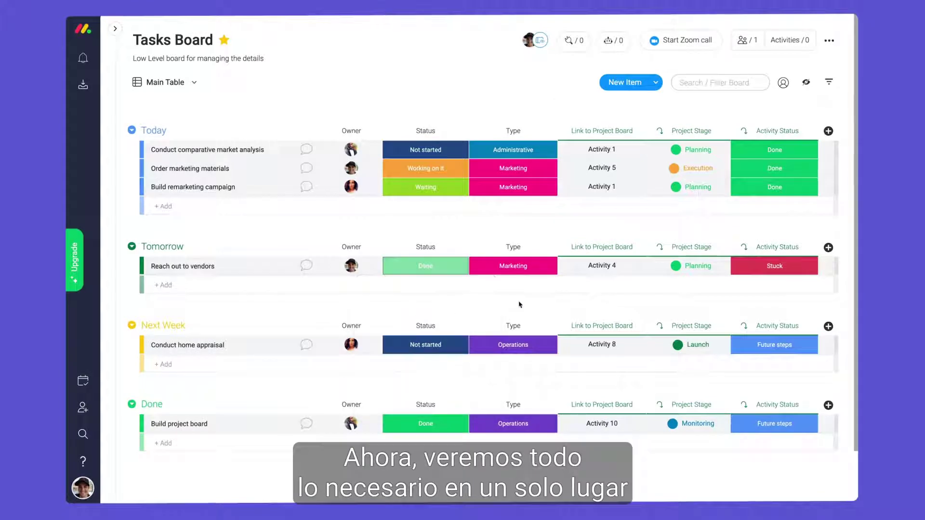
click(790, 271)
click(731, 312)
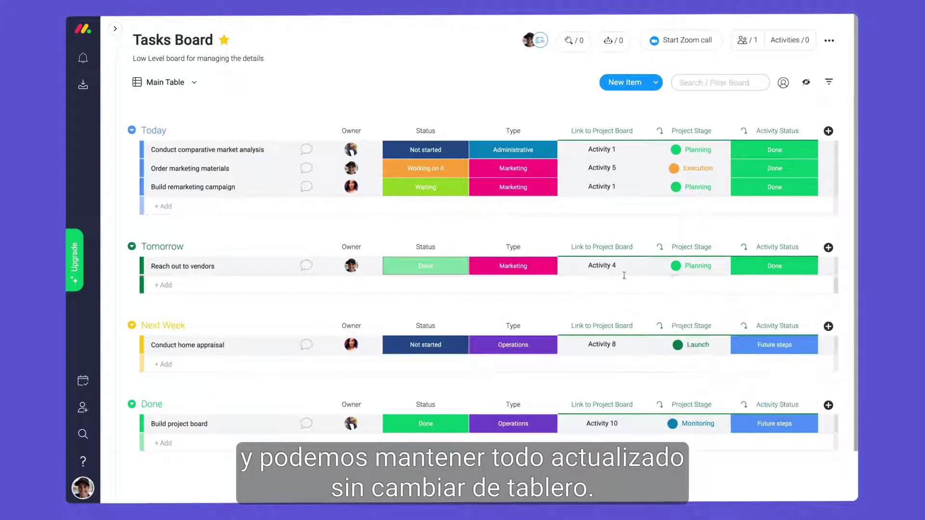
click(606, 270)
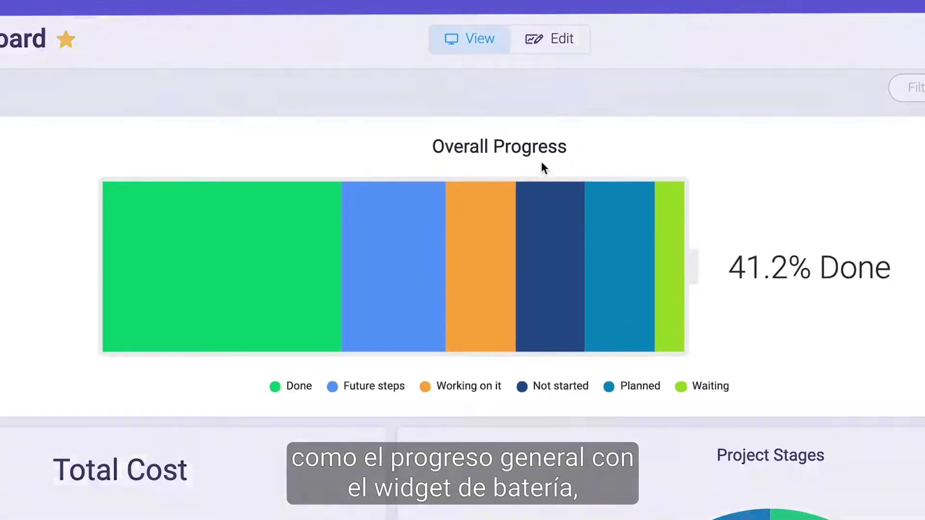
Drill into the Planning pie slice, then the Done and Waiting bars of Overall Progress.
mouse_move(293, 234)
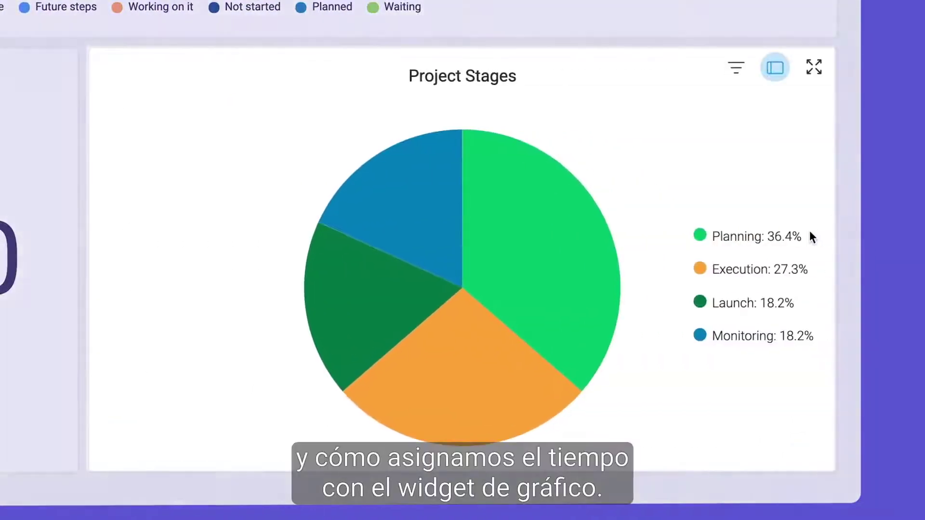
click(589, 270)
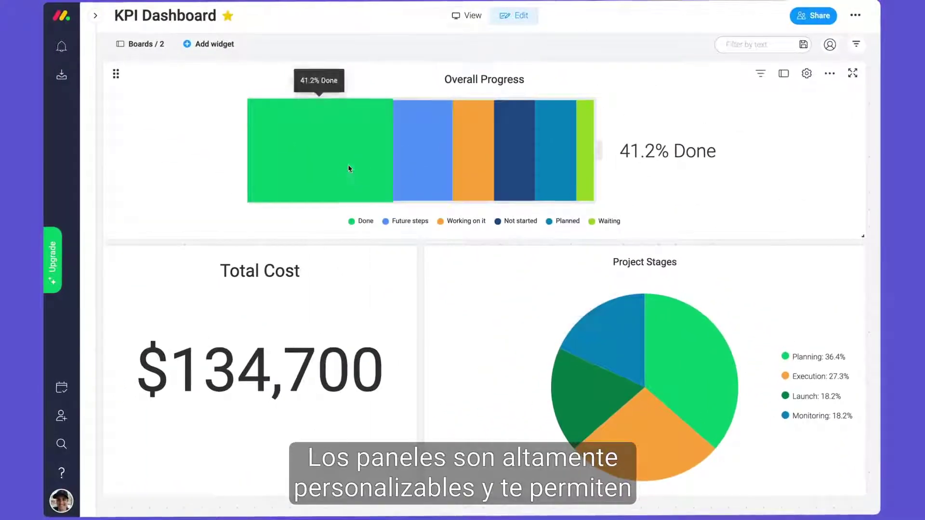
click(349, 168)
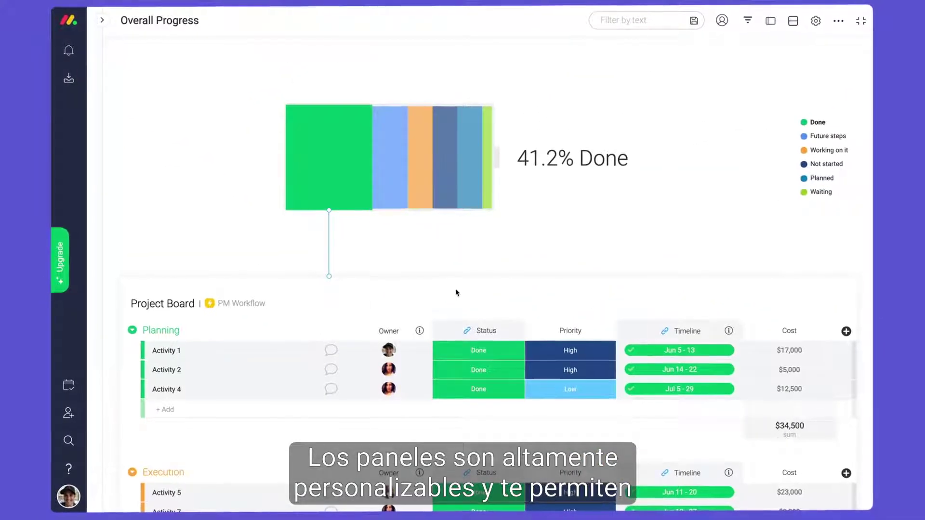
scroll(455, 286, down, 3)
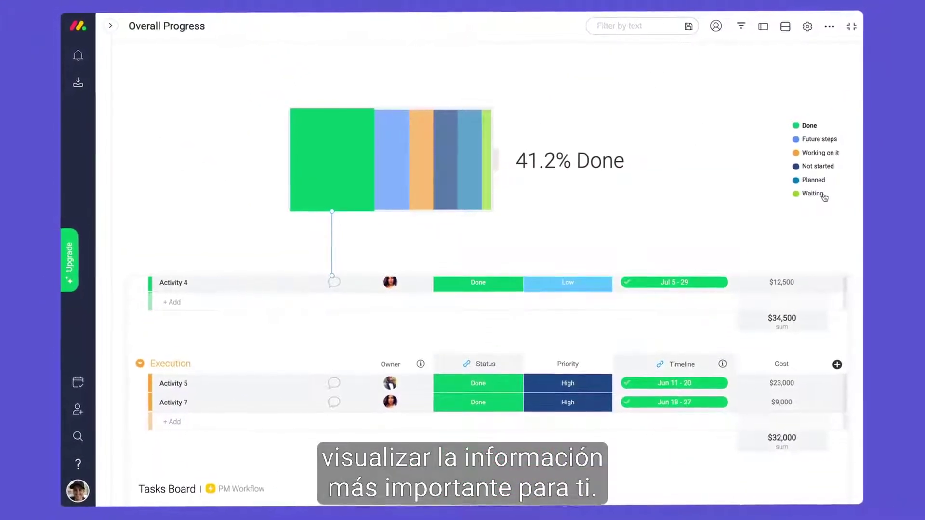
click(821, 195)
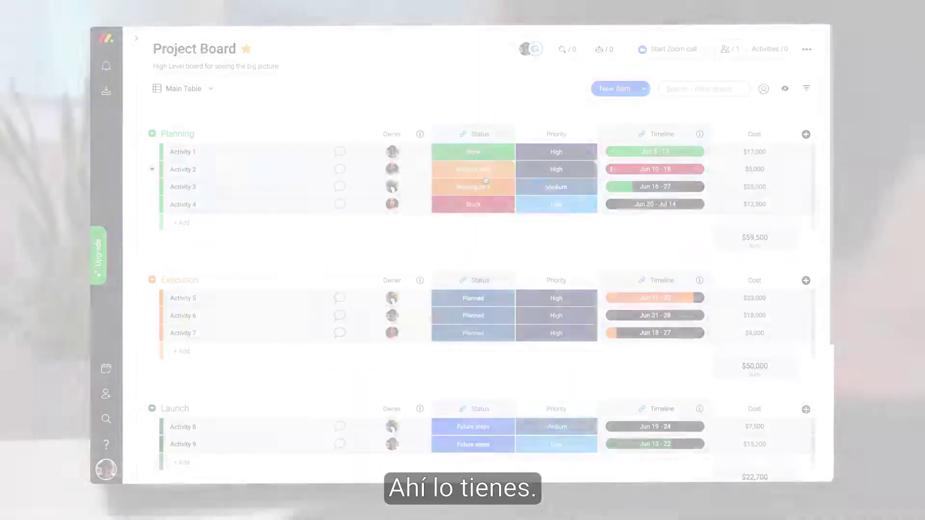
Update Activity 2's status and move Activity 3 to Jun 21–Jul 2 and Activity 4 to Jul 2–23.
click(473, 169)
click(459, 214)
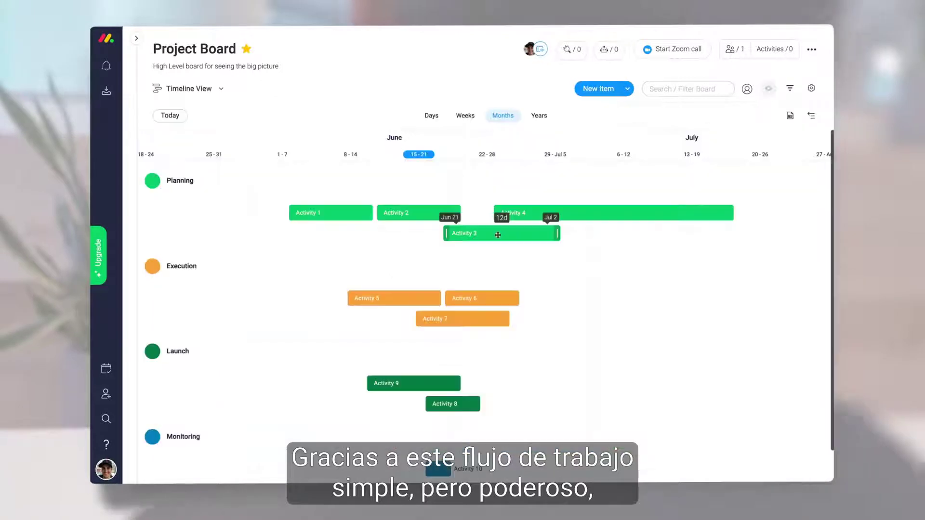
drag(515, 233, 516, 233)
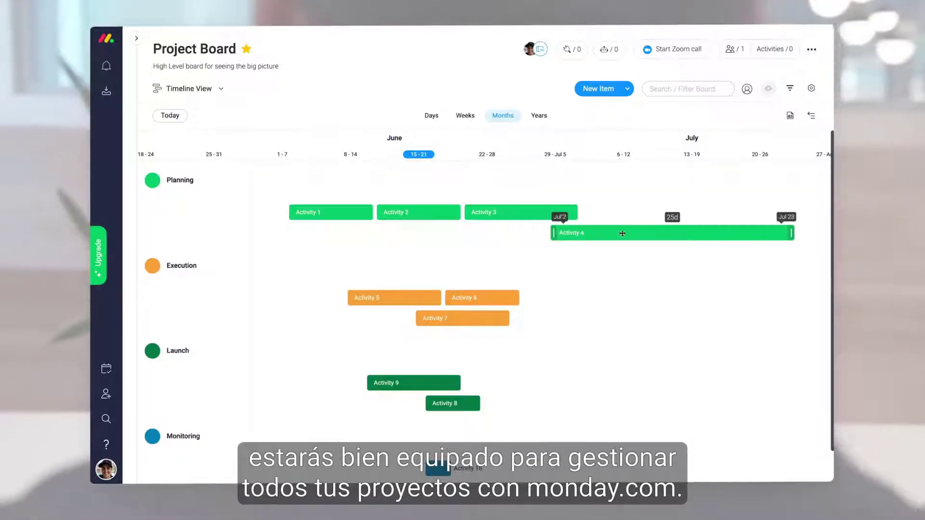
drag(643, 232, 644, 232)
click(446, 264)
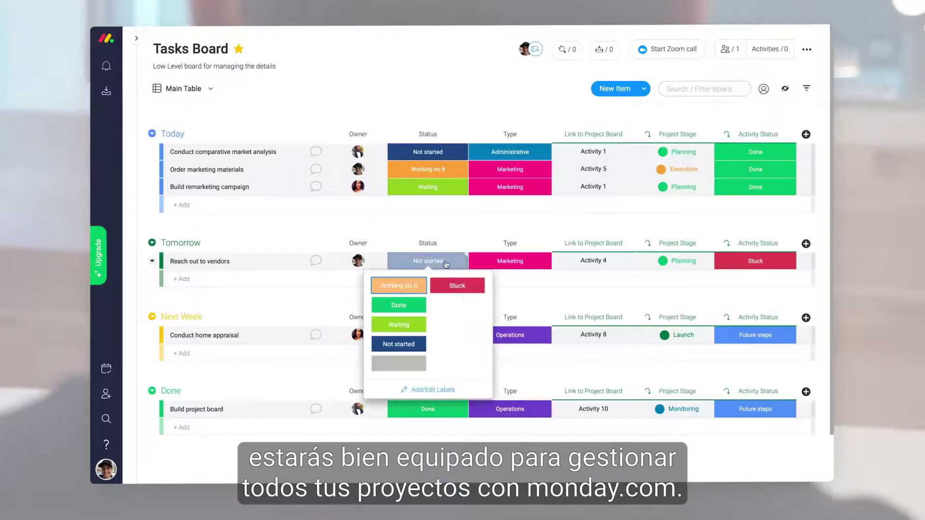